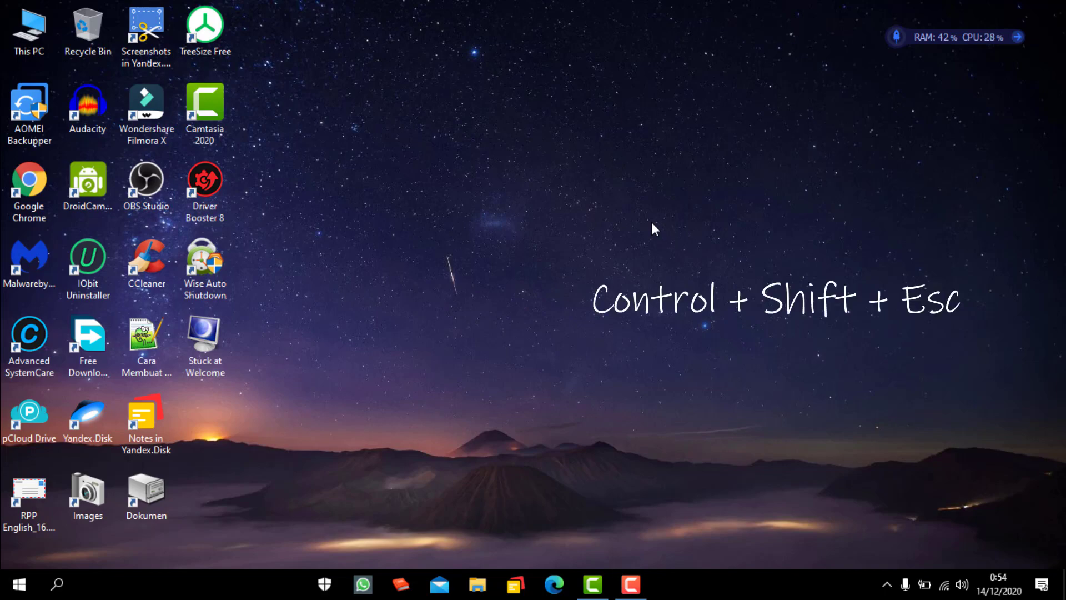
# Open Task Manager and restart the Windows Explorer process.
pyautogui.hotkey('ctrl', 'shift', 'Escape')
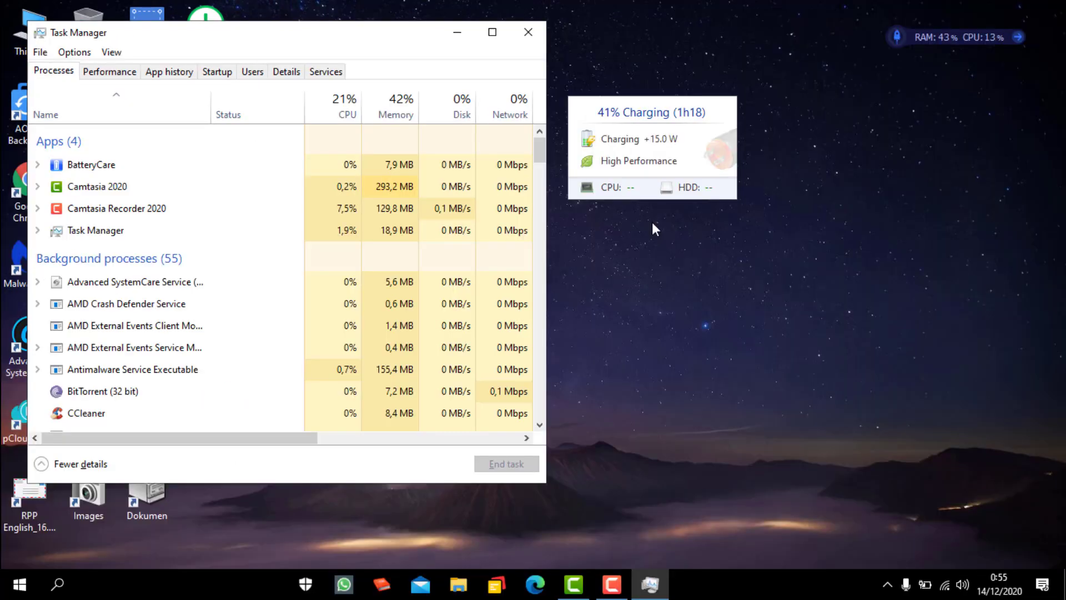
pyautogui.click(806, 278)
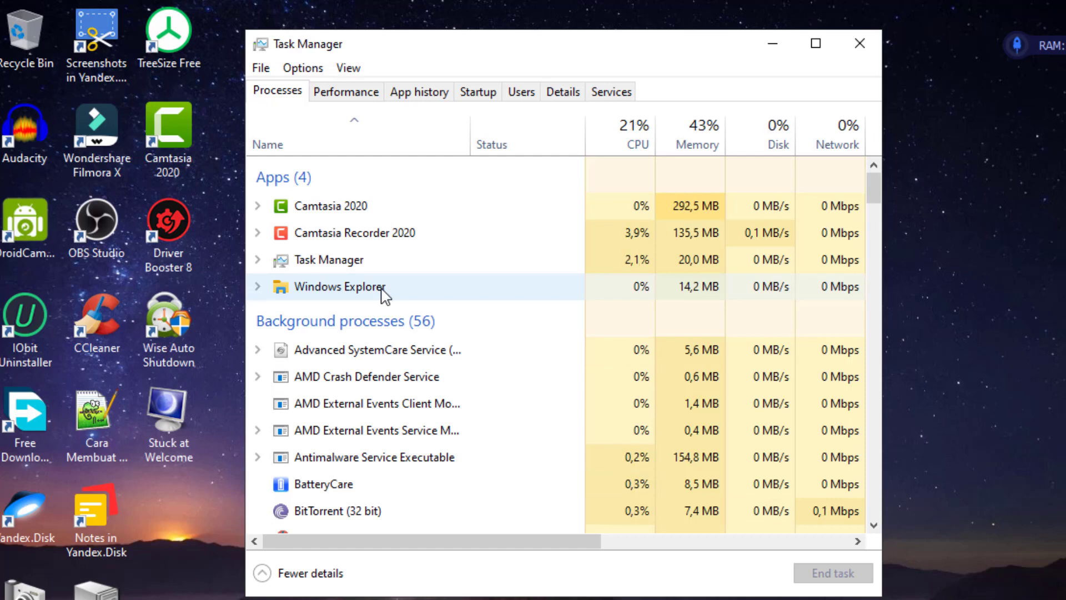
pyautogui.click(382, 289)
pyautogui.rightClick(382, 290)
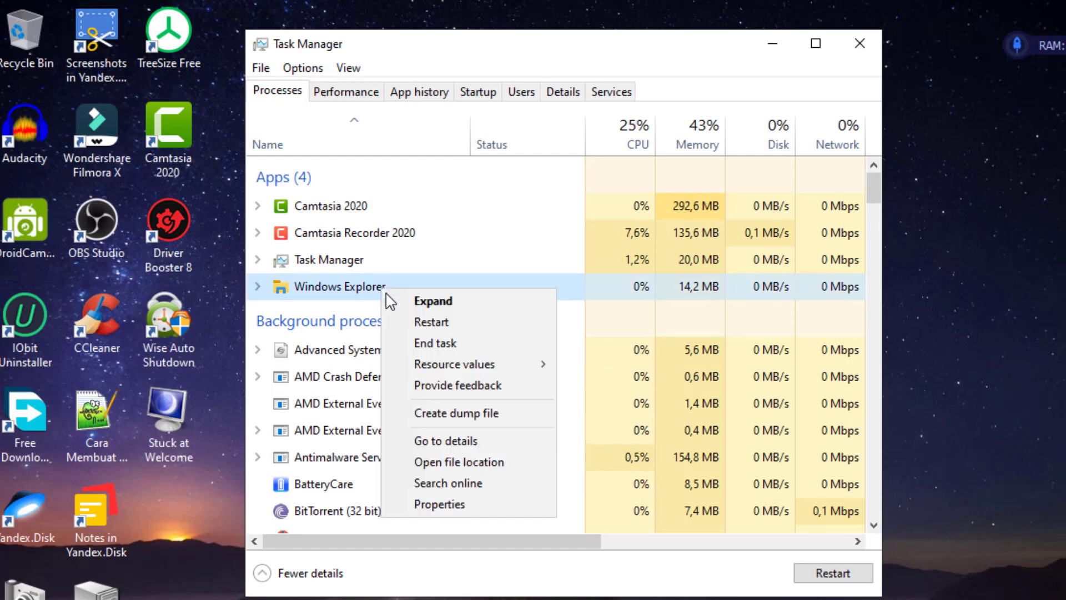
pyautogui.click(469, 325)
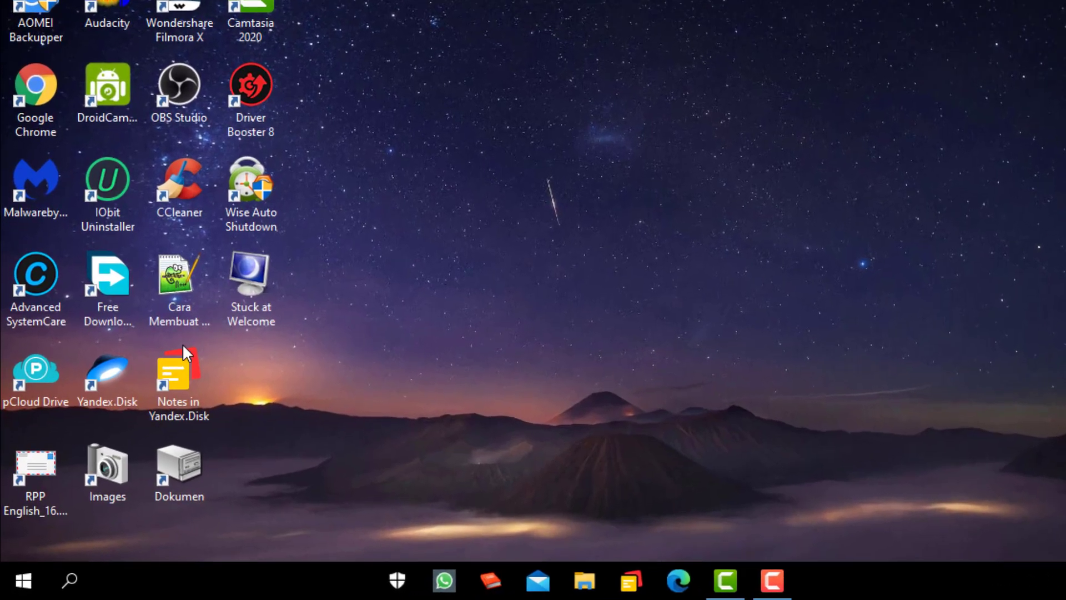
# Bring up the computer's power options, including Restart, and dismiss them.
pyautogui.click(19, 583)
pyautogui.click(27, 553)
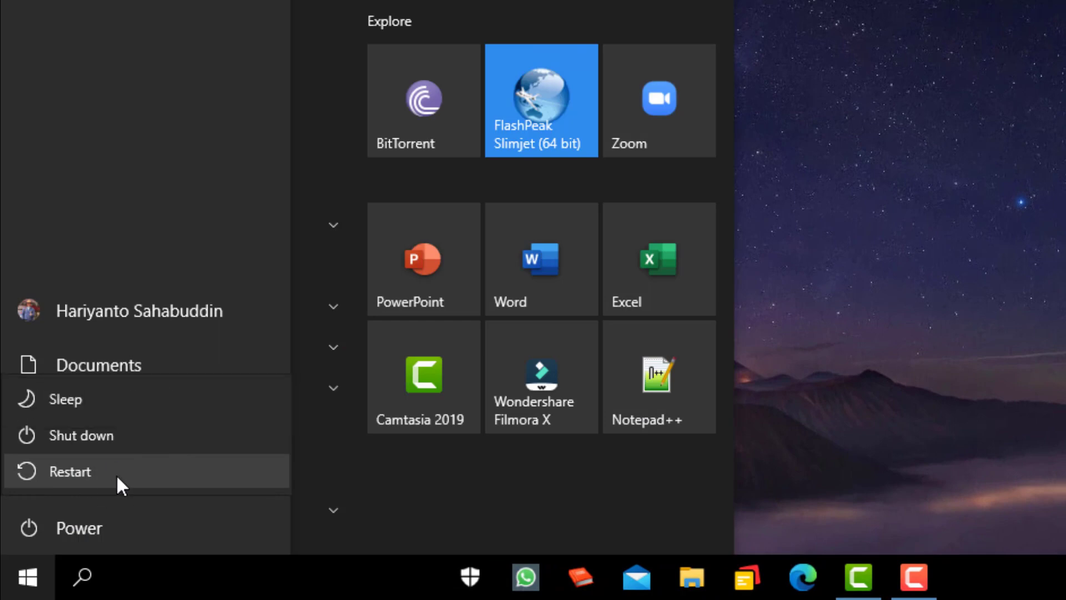
pyautogui.click(1027, 108)
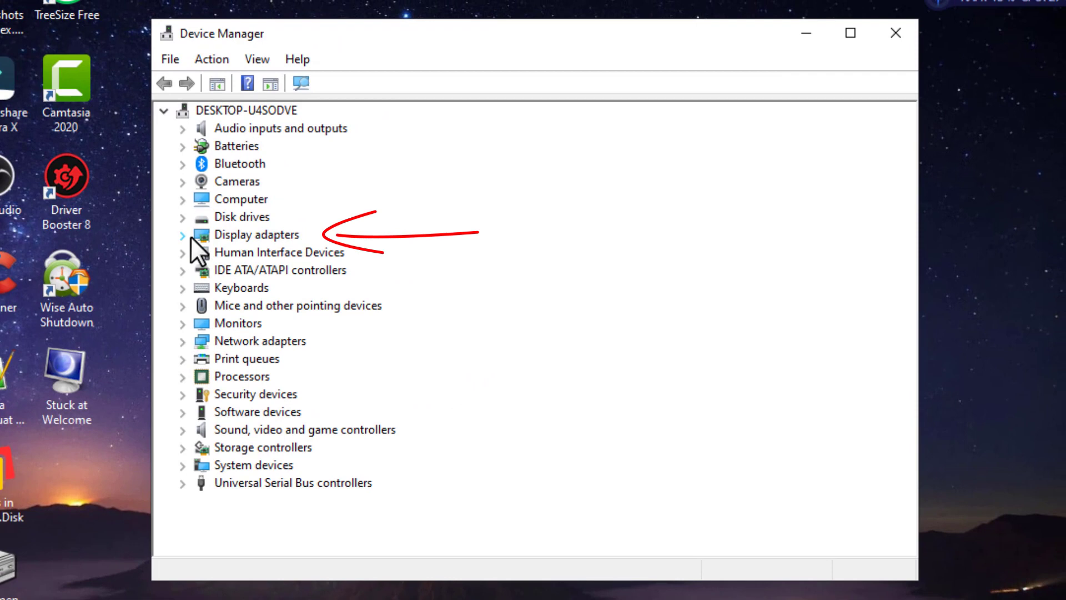
# Open the properties of the AMD Radeon(TM) R5 Graphics display adapter in Device Manager.
pyautogui.click(183, 233)
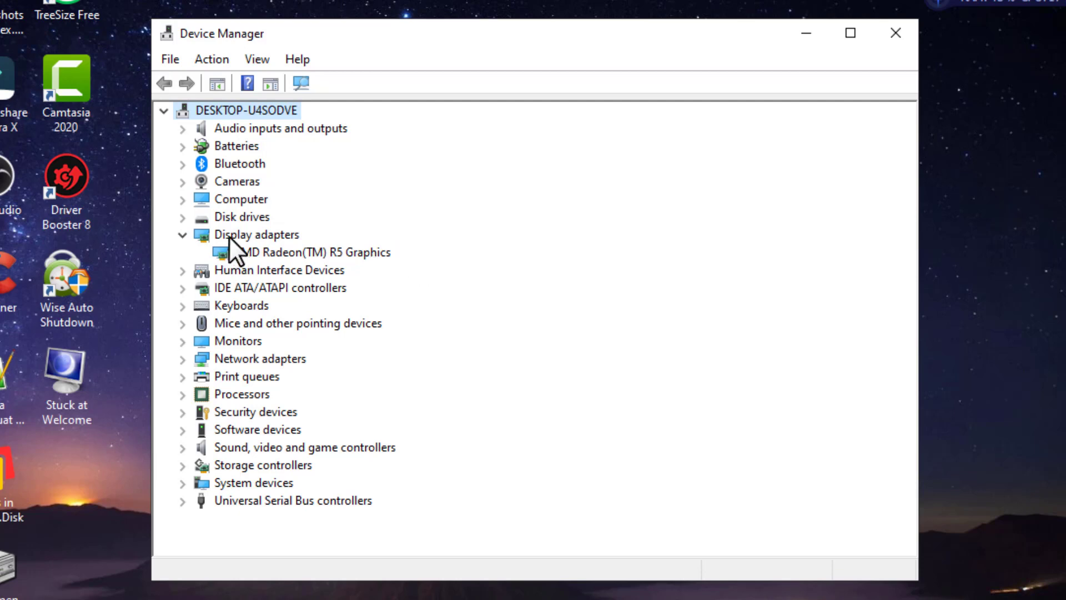
pyautogui.click(348, 248)
pyautogui.rightClick(349, 248)
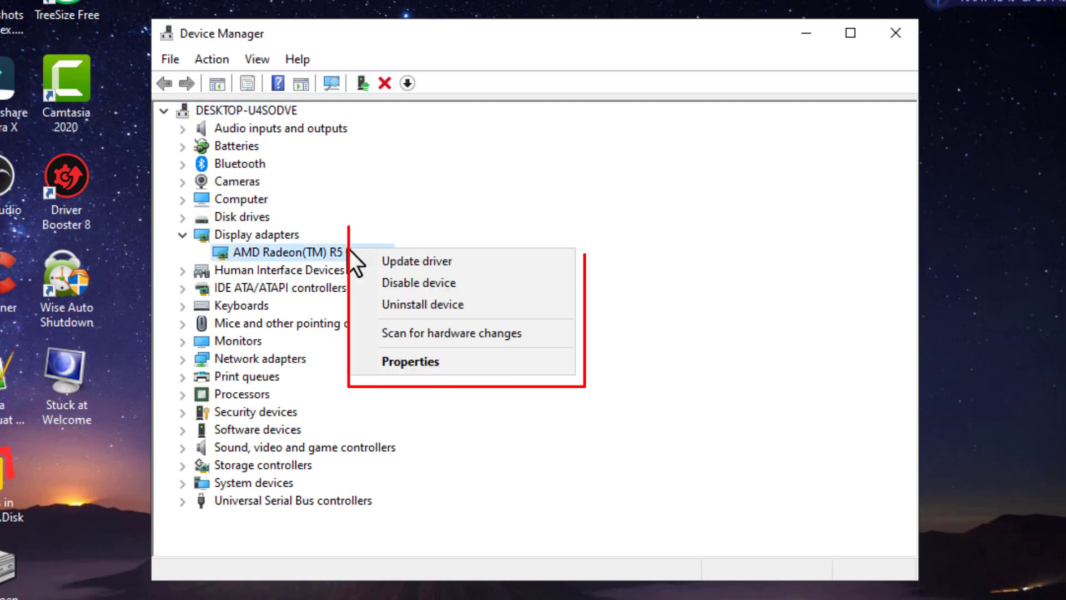
pyautogui.click(446, 361)
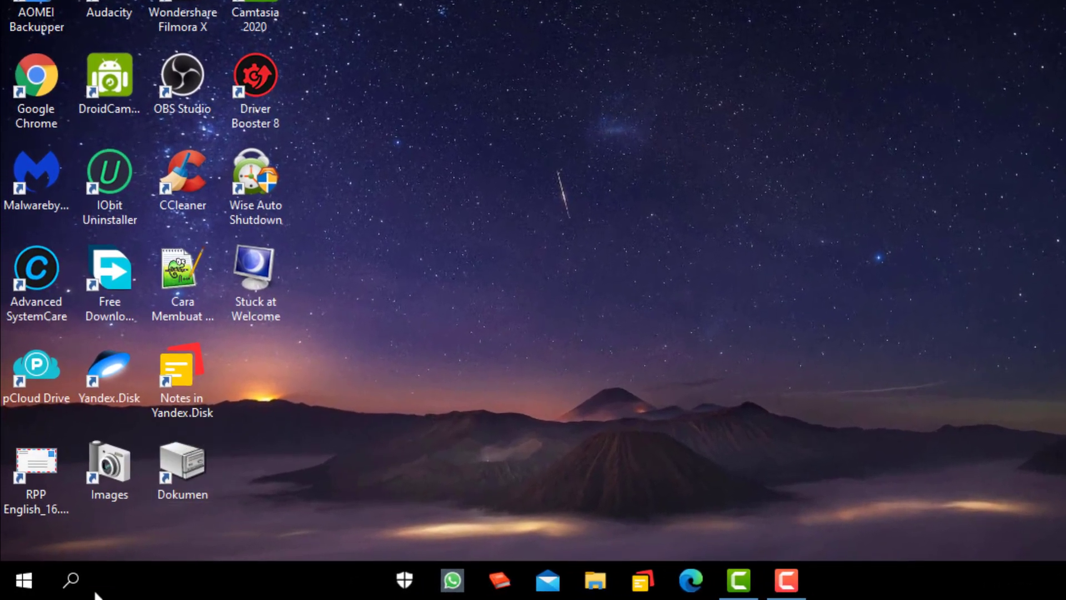
# Search Windows for "dev" and open Device Manager.
pyautogui.click(85, 588)
pyautogui.write('d')
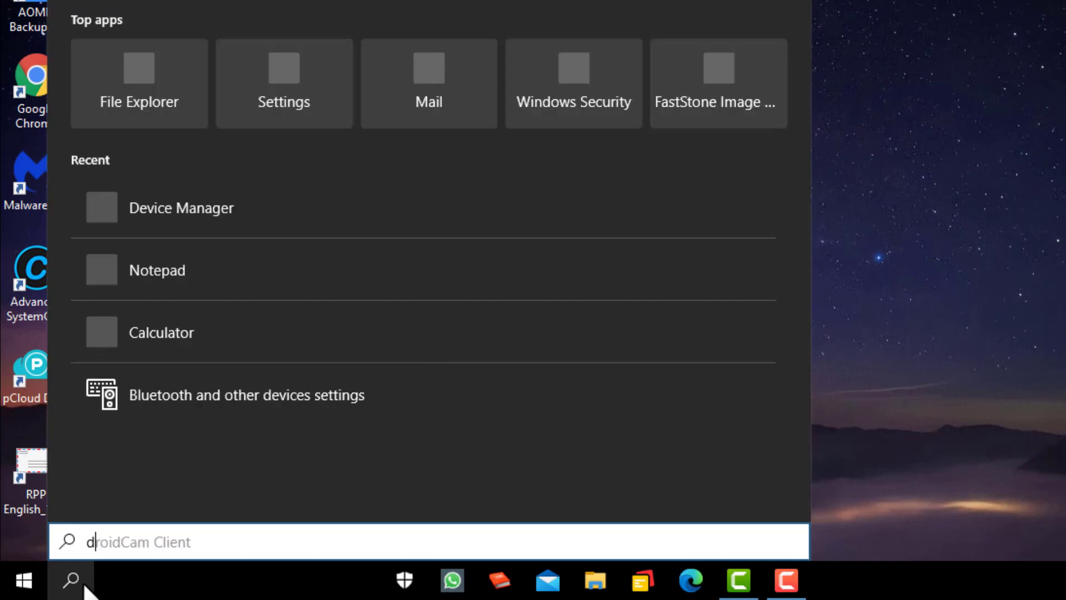
pyautogui.write('ev')
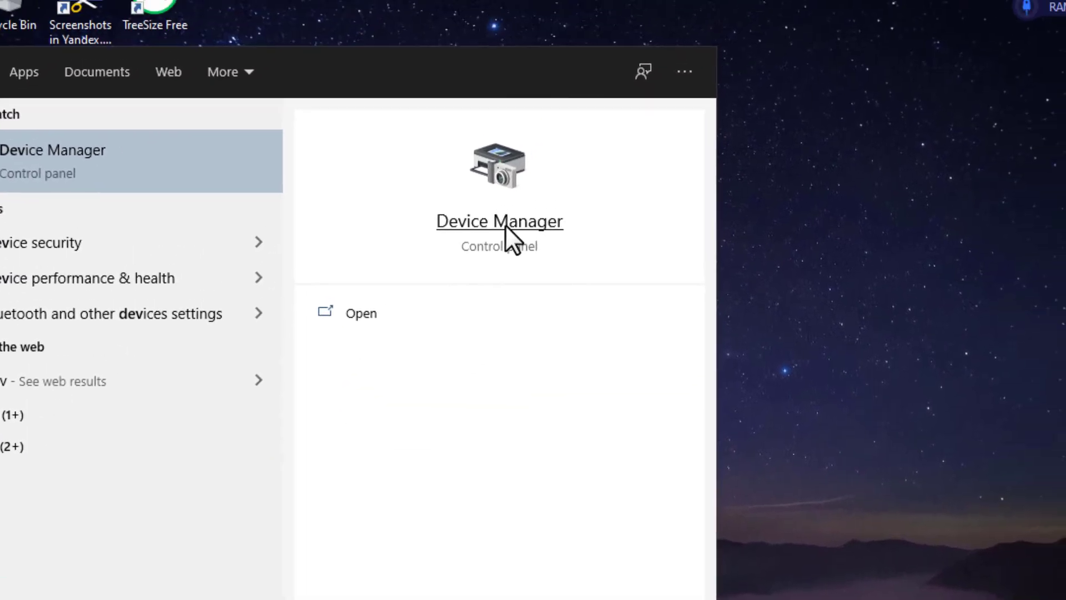
pyautogui.click(597, 124)
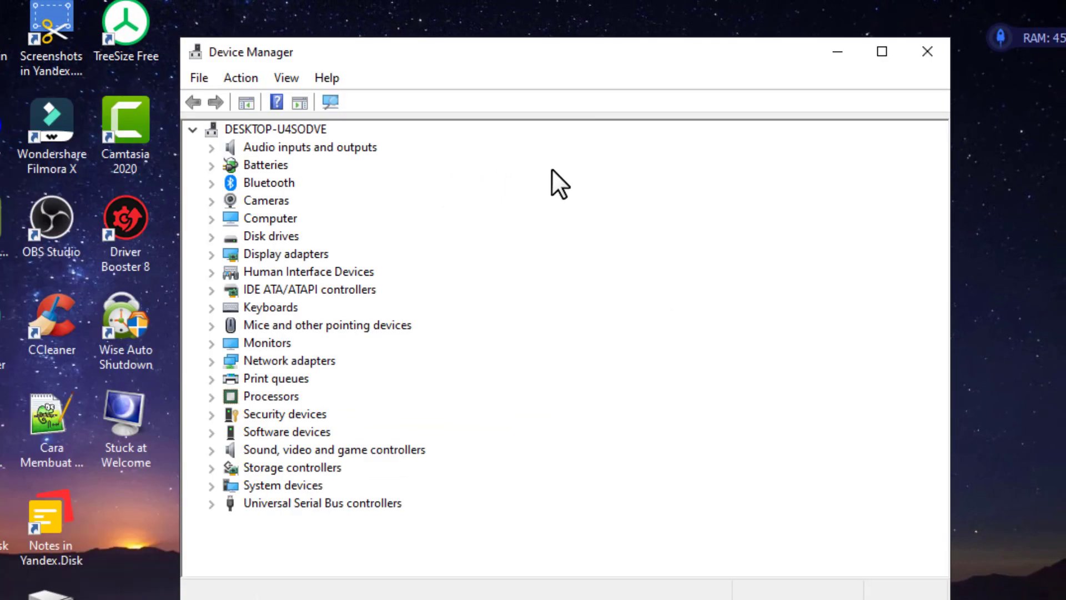
# Bring up the device actions for the AMD Radeon(TM) R5 Graphics adapter, including Uninstall device, and close Device Manager.
pyautogui.click(307, 258)
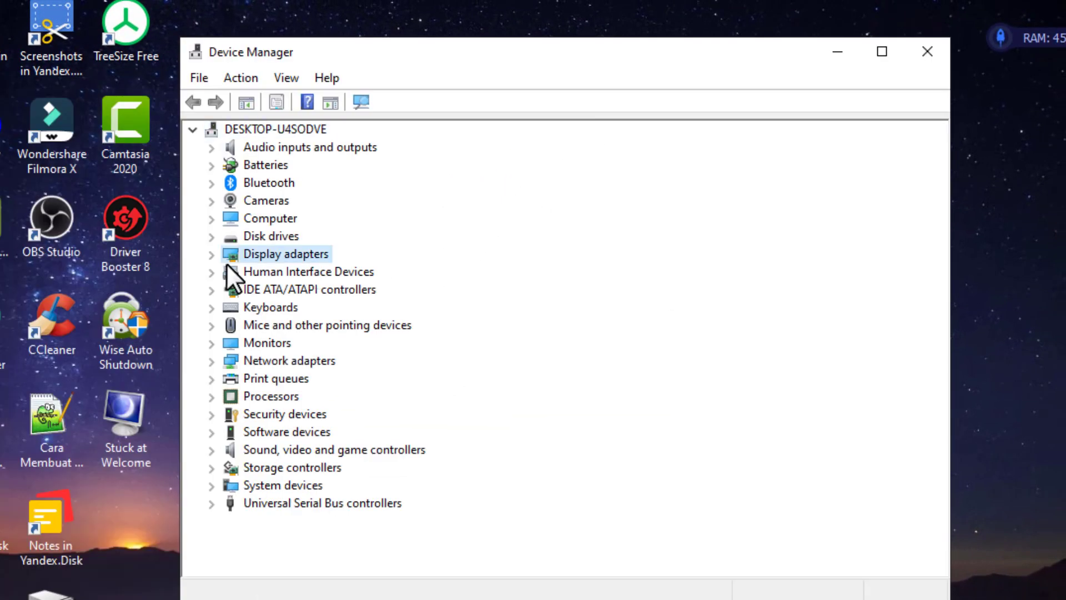
pyautogui.click(214, 254)
pyautogui.click(333, 272)
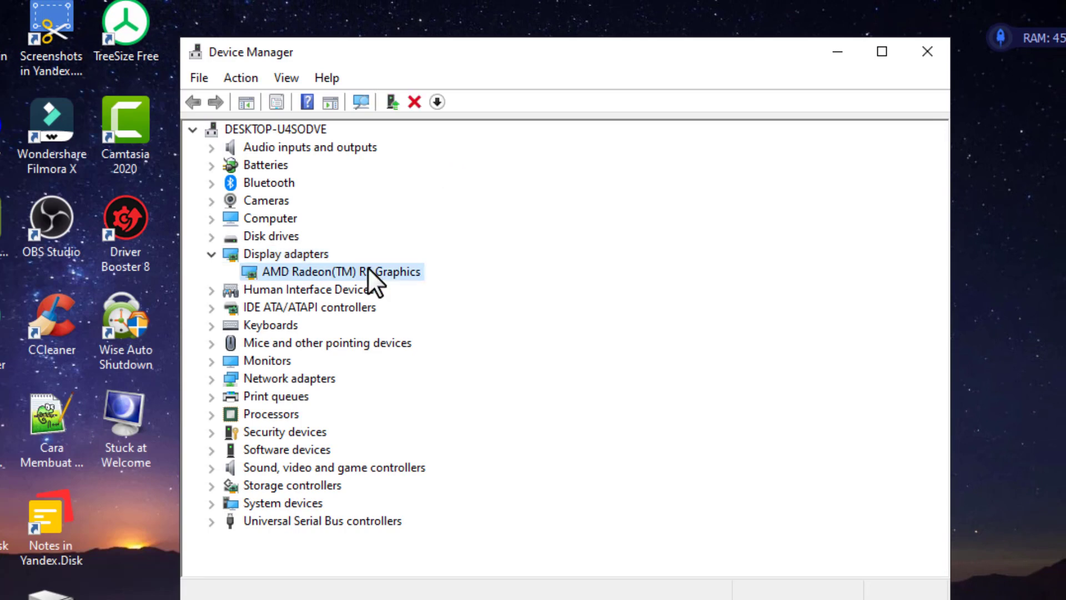
pyautogui.rightClick(368, 269)
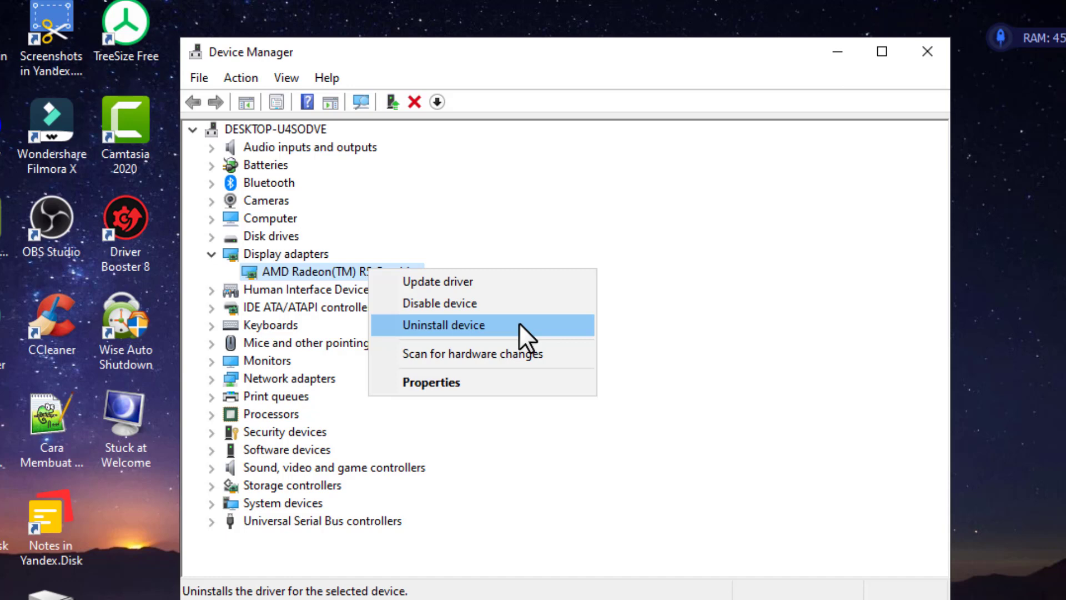
pyautogui.click(927, 50)
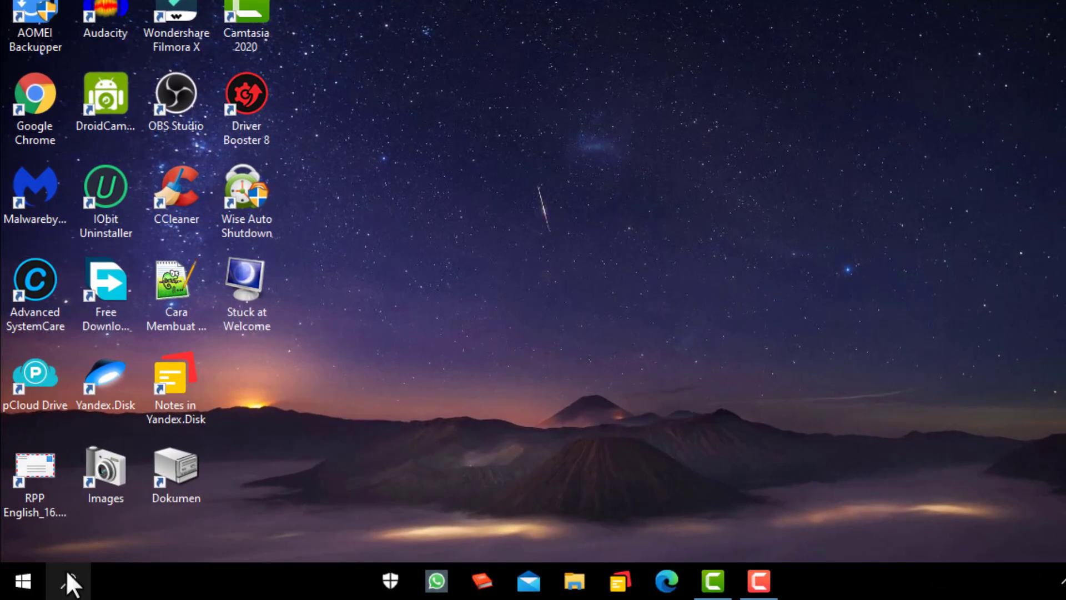
# Search Windows for "control" and open Programs and Features in Control Panel.
pyautogui.click(66, 576)
pyautogui.write('control')
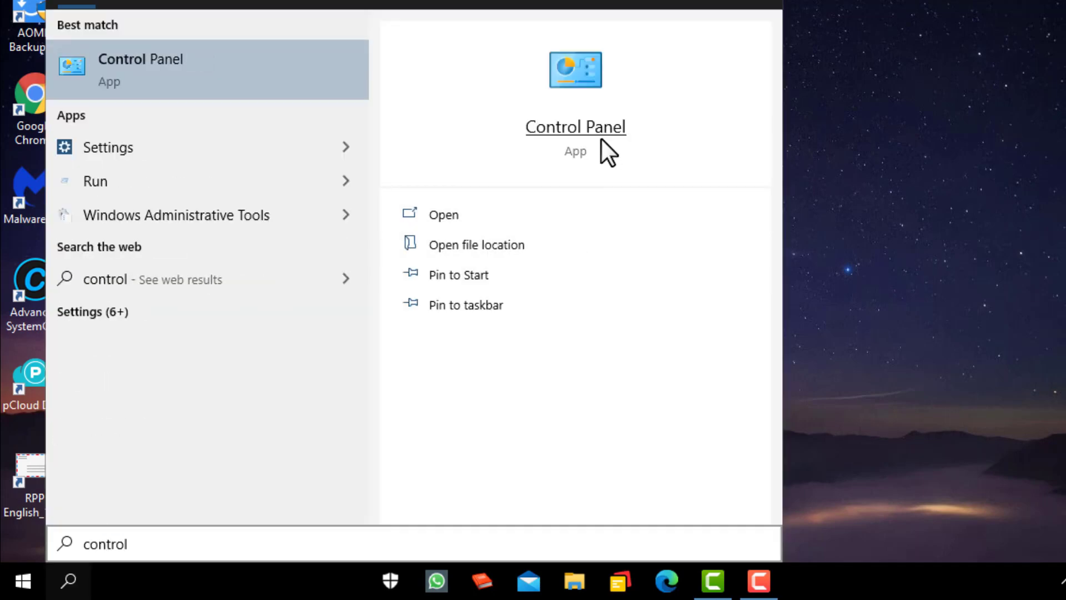
pyautogui.click(602, 139)
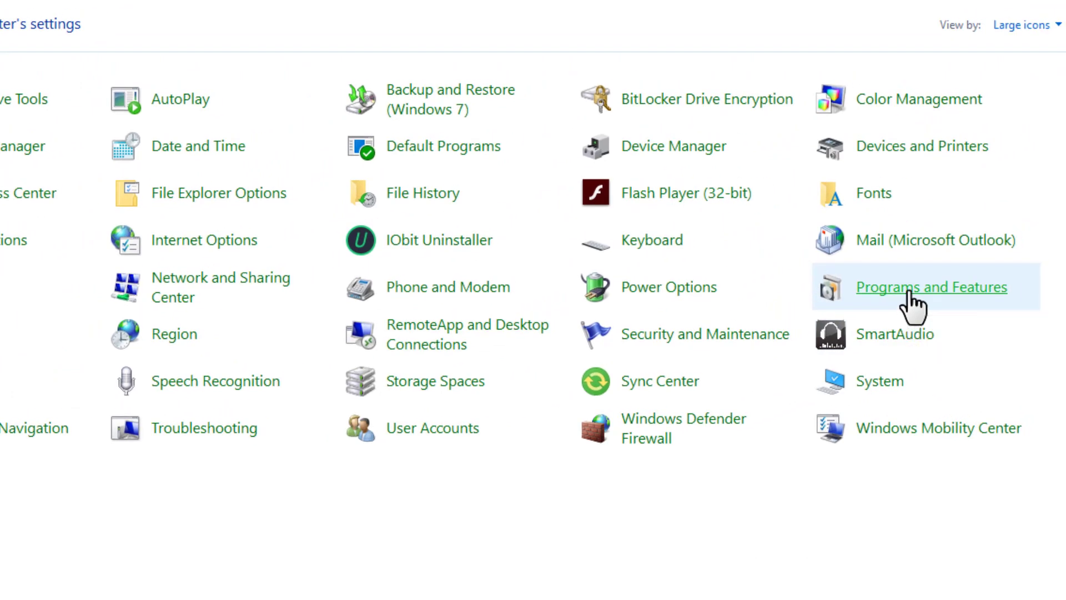
pyautogui.click(909, 292)
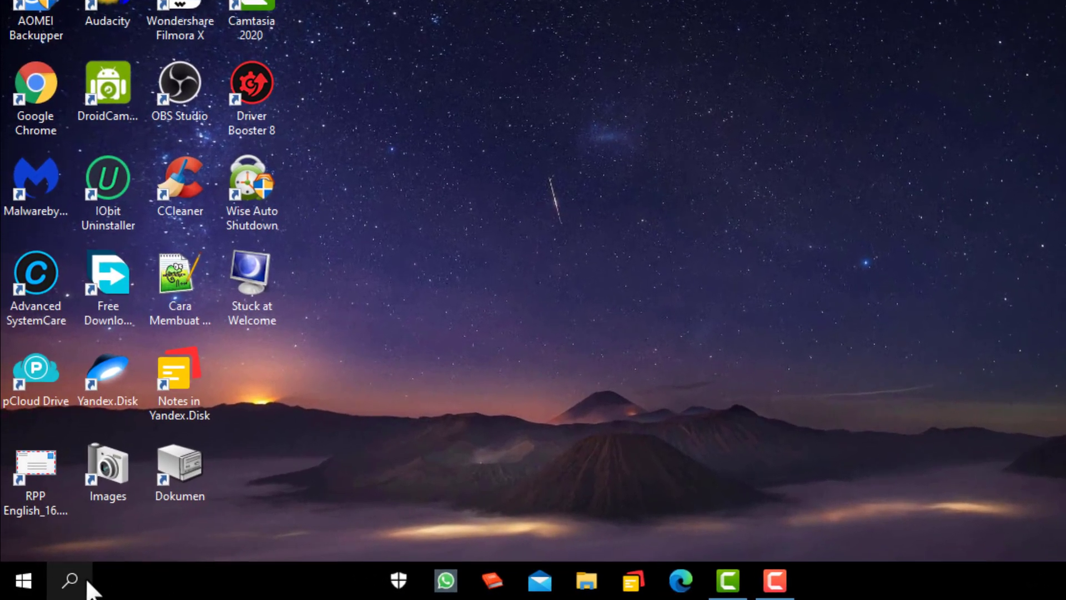
# Open the Windows Update history in the Update & Security settings and go to Uninstall updates.
pyautogui.click(88, 582)
pyautogui.write('se')
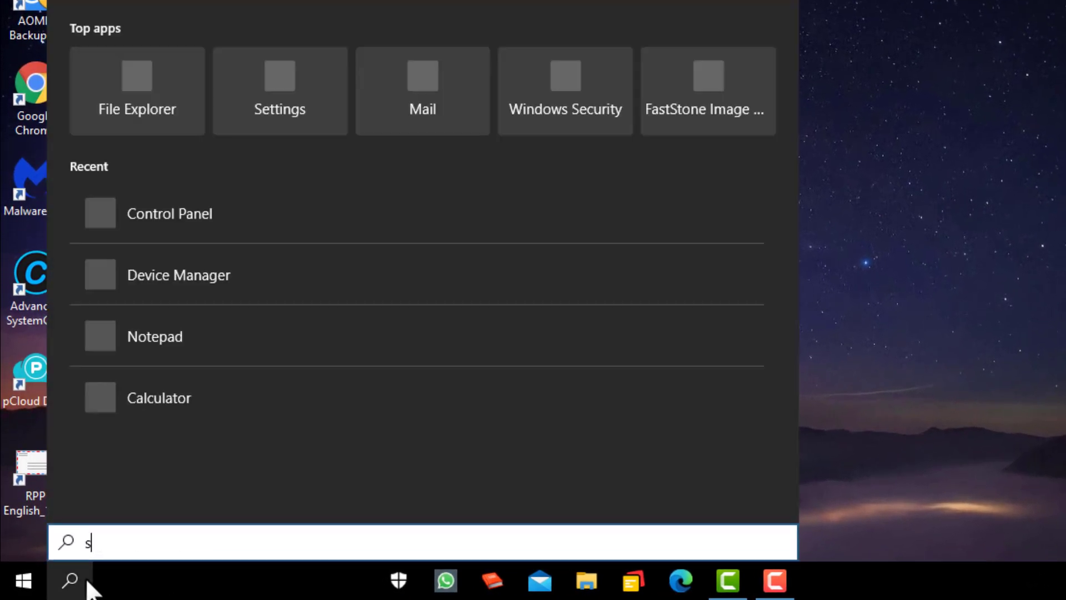
pyautogui.press('Return')
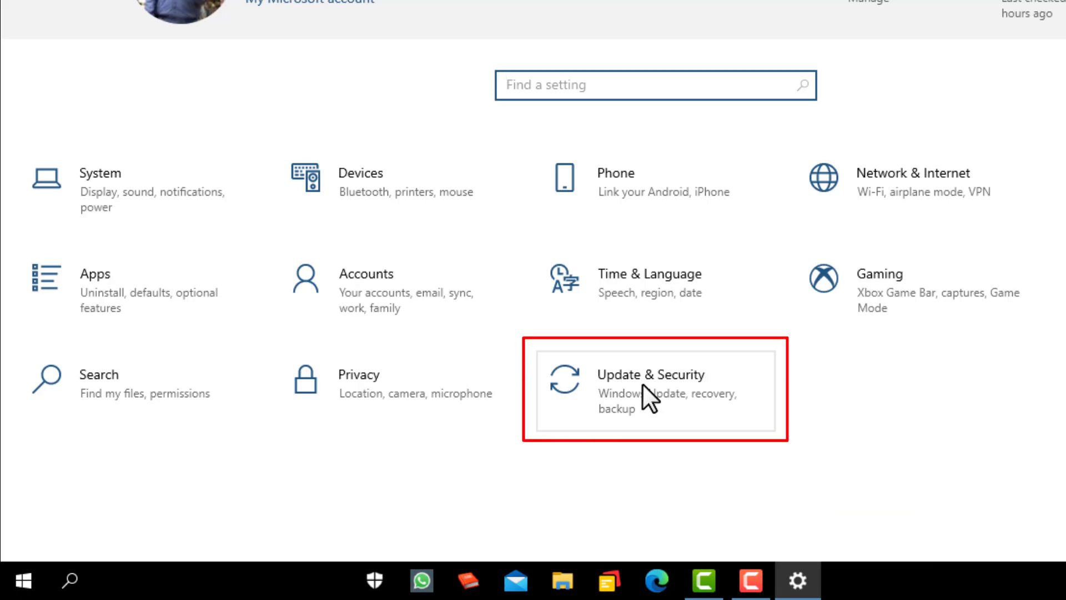
pyautogui.click(642, 385)
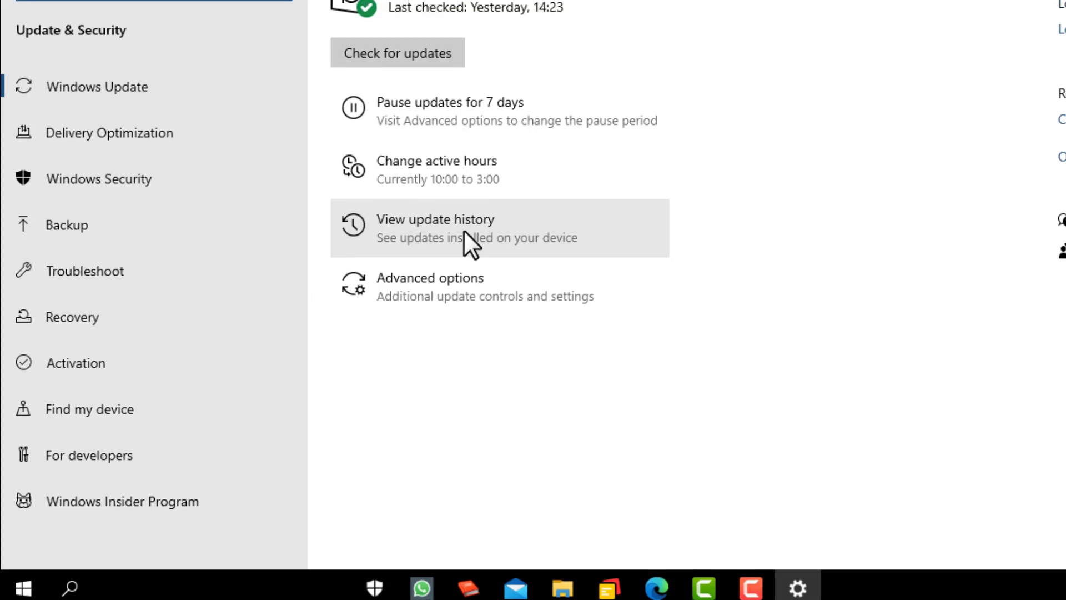
pyautogui.click(464, 222)
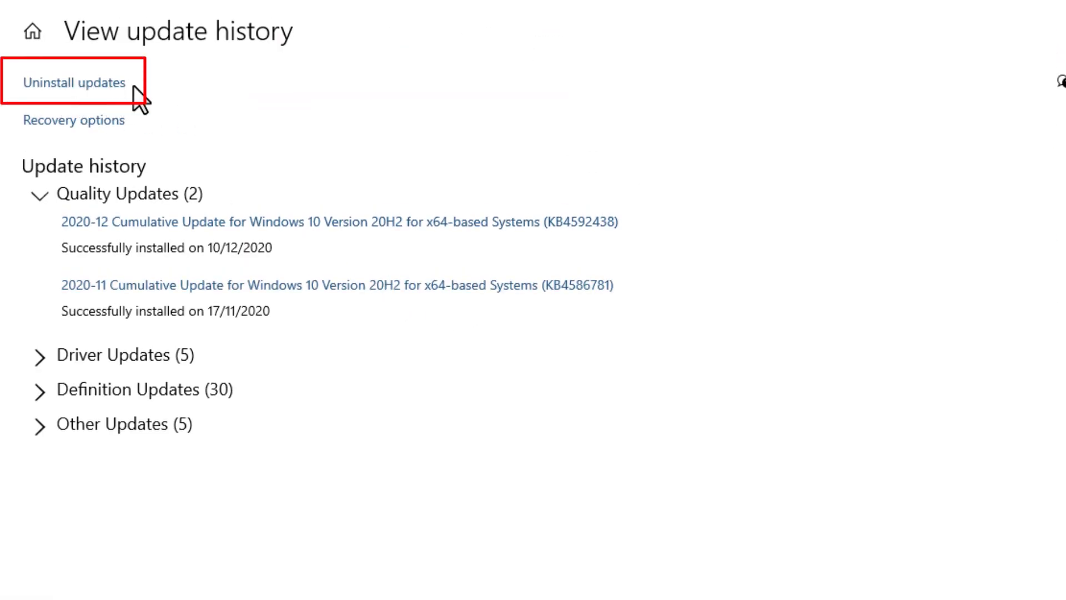
pyautogui.click(69, 83)
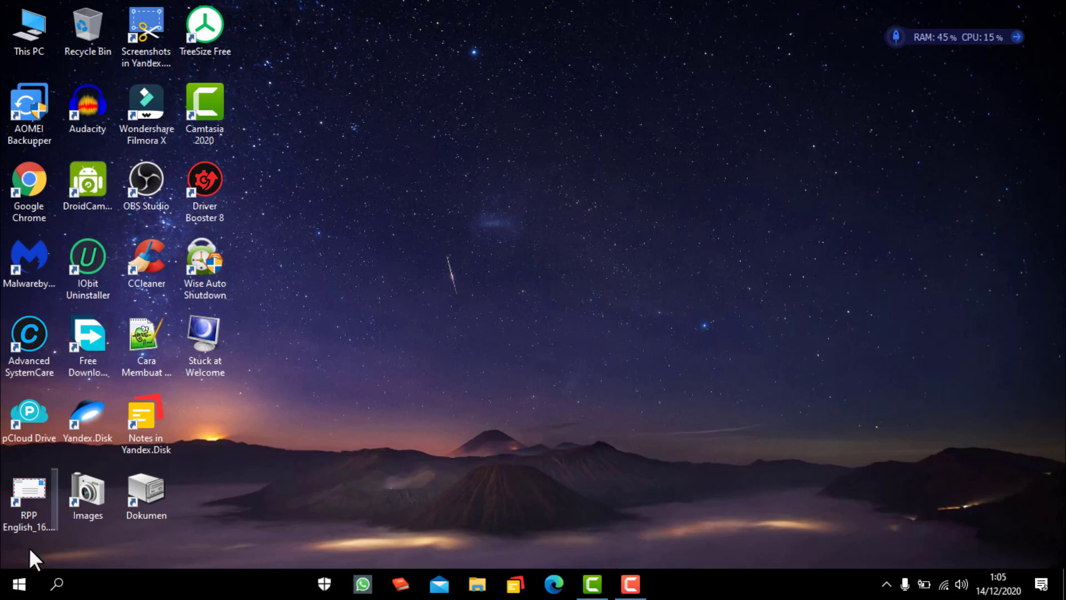
# Search Windows for "msc" and open System Configuration.
pyautogui.click(58, 583)
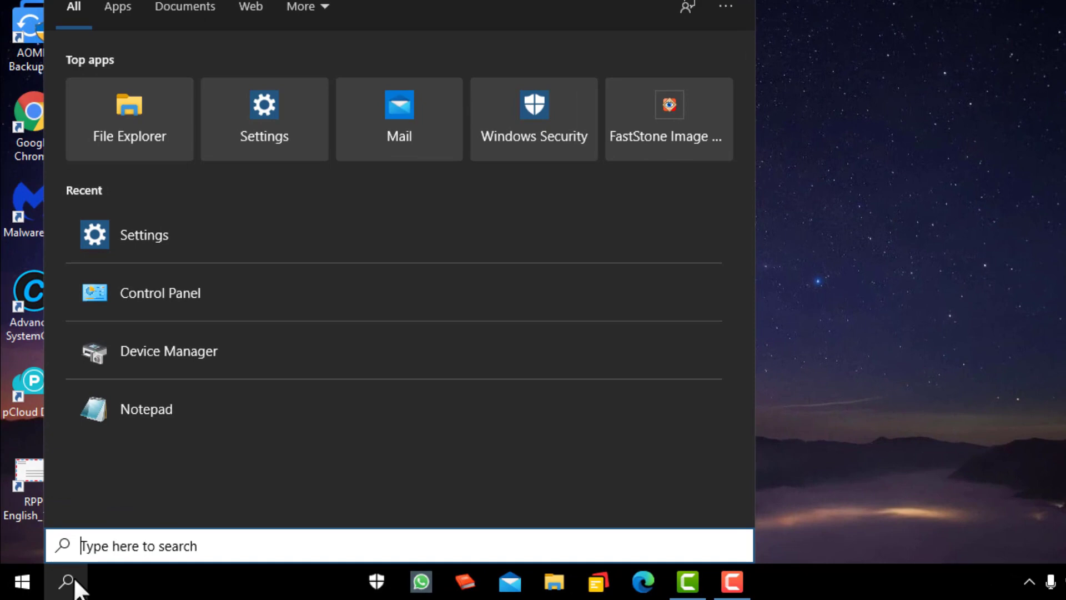
pyautogui.write('msc')
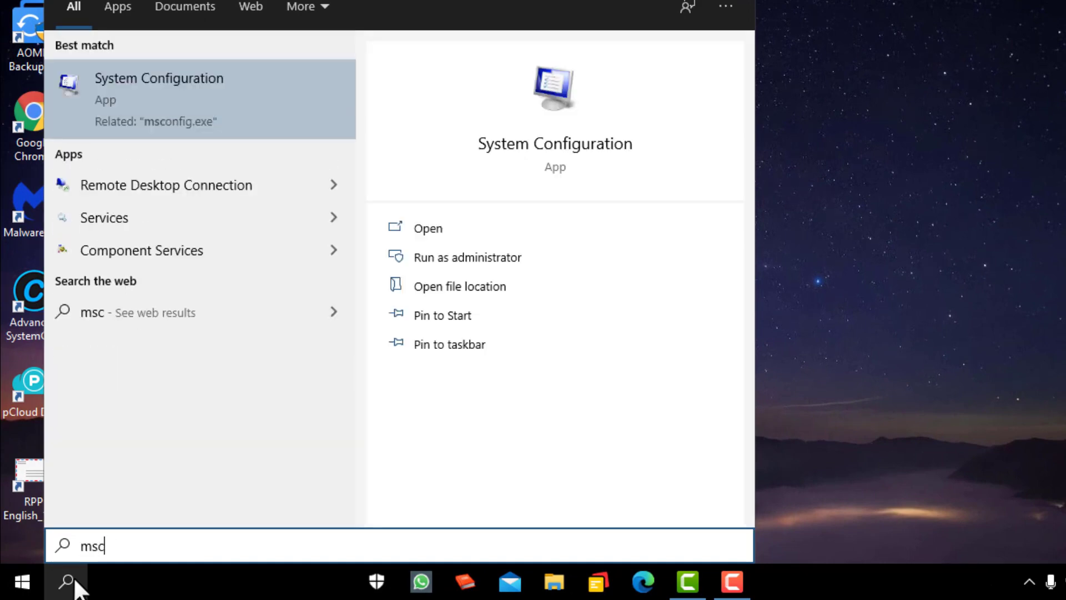
pyautogui.click(601, 143)
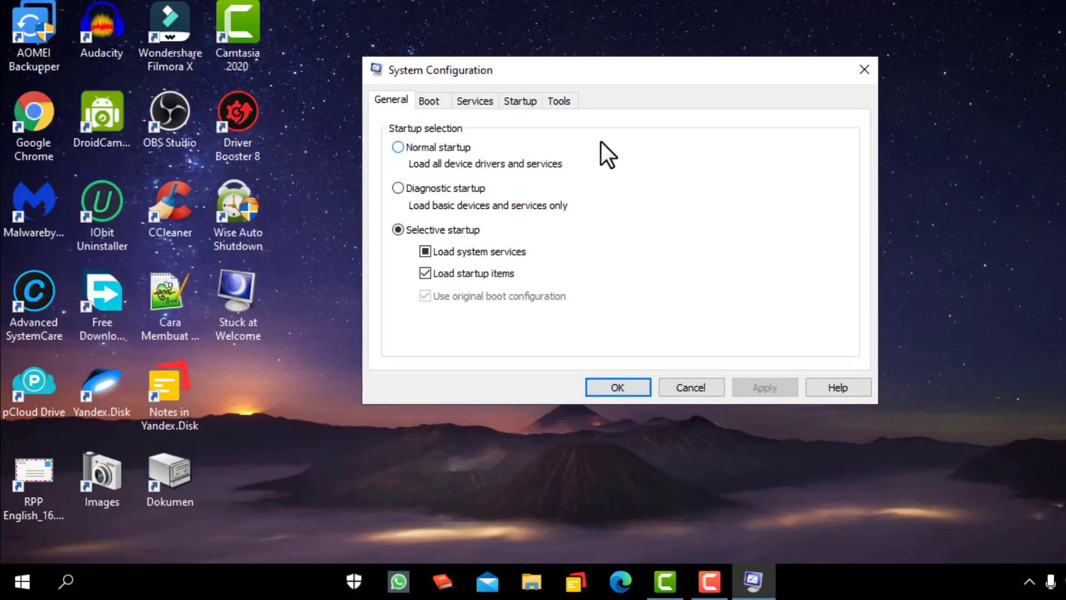
# Hide all Microsoft services in System Configuration and disable all the remaining services.
pyautogui.click(481, 105)
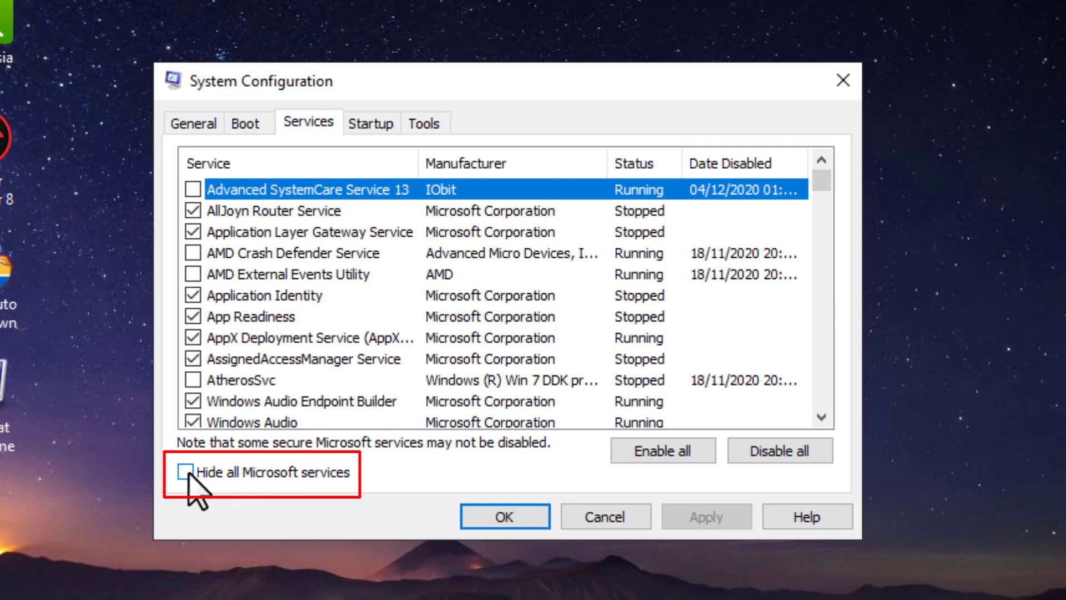
pyautogui.click(187, 472)
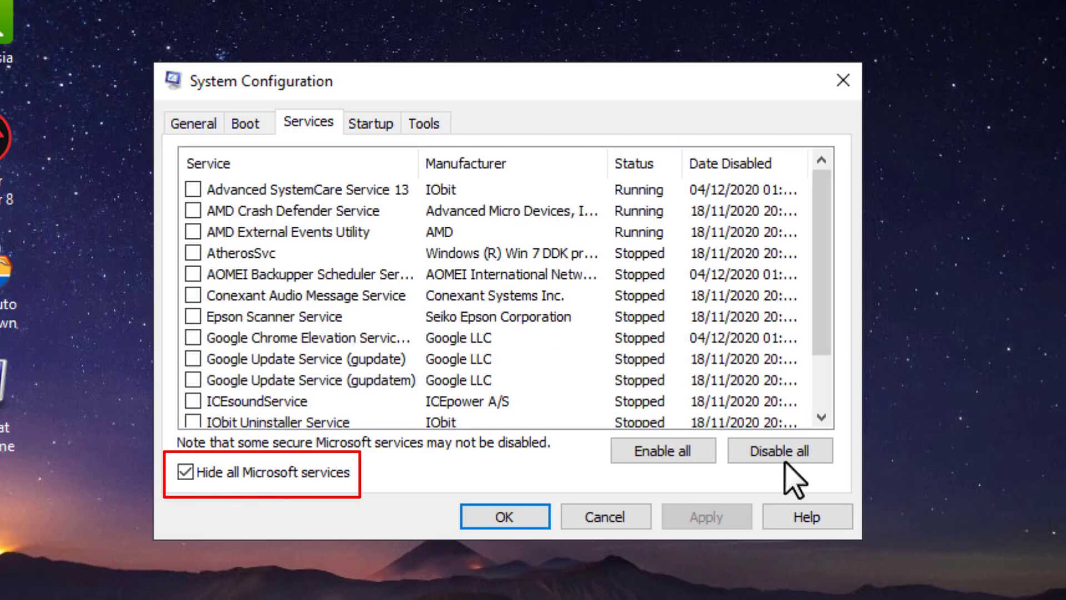
pyautogui.click(794, 453)
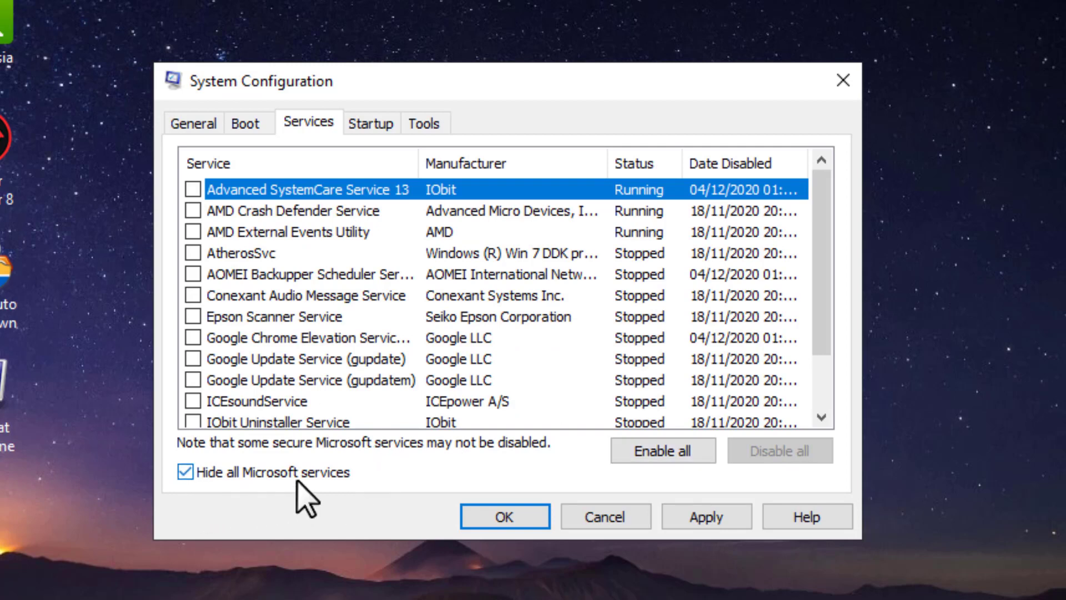
# Open Task Manager's startup items from System Configuration and disable Yandex.Disk.
pyautogui.click(371, 123)
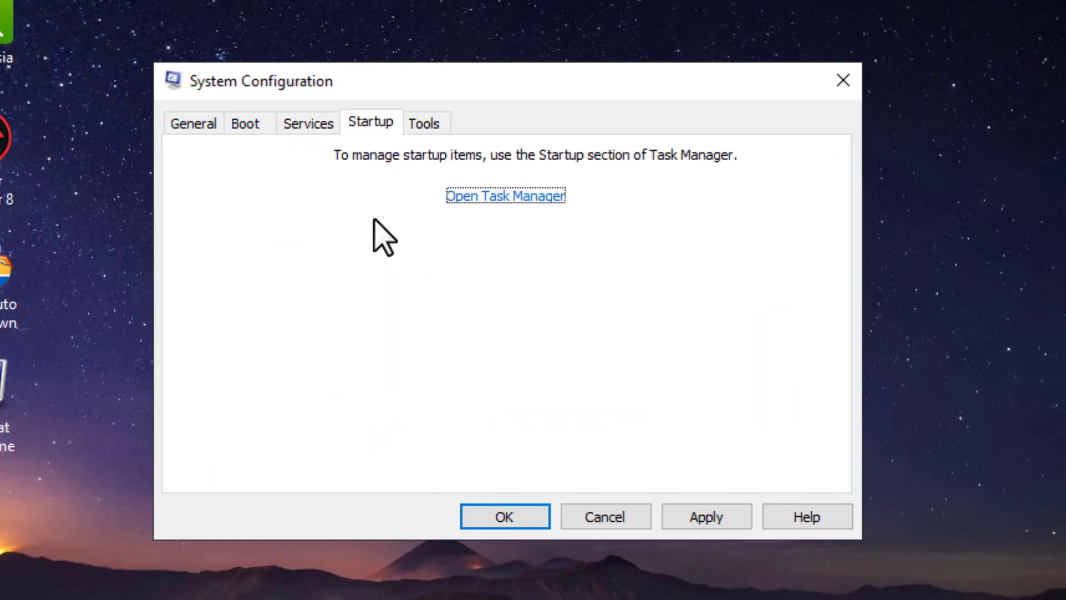
pyautogui.click(516, 197)
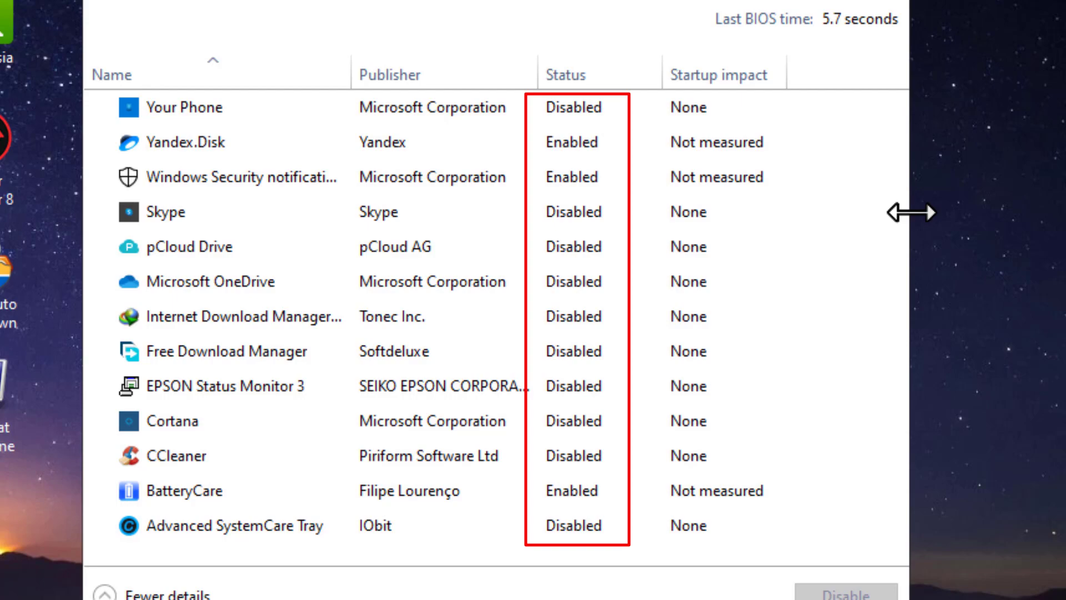
pyautogui.click(585, 142)
pyautogui.click(849, 592)
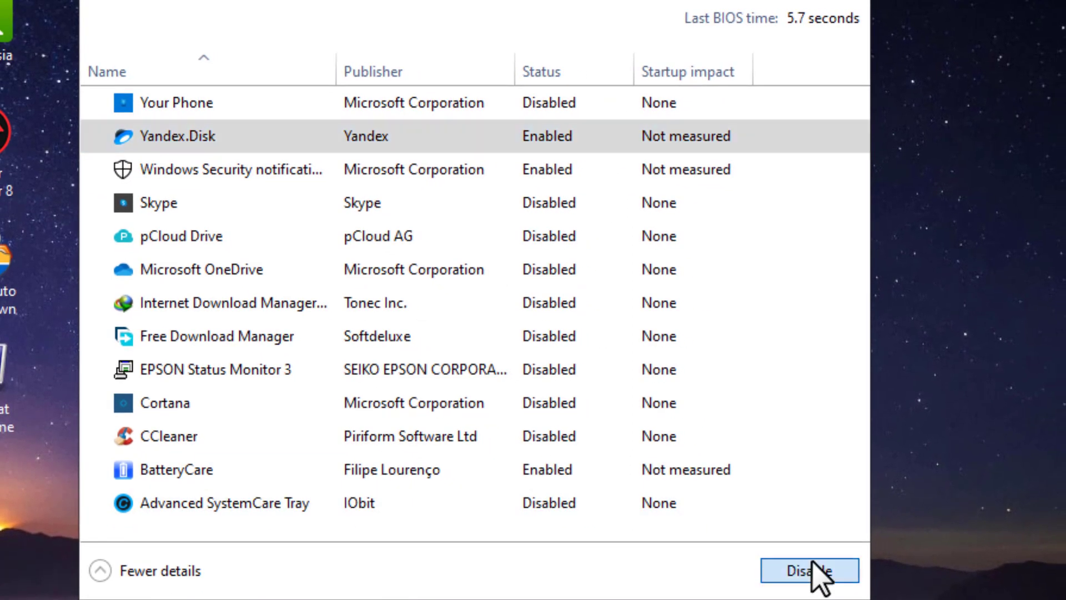
# Disable the Windows Security notification startup item.
pyautogui.click(540, 168)
pyautogui.rightClick(540, 168)
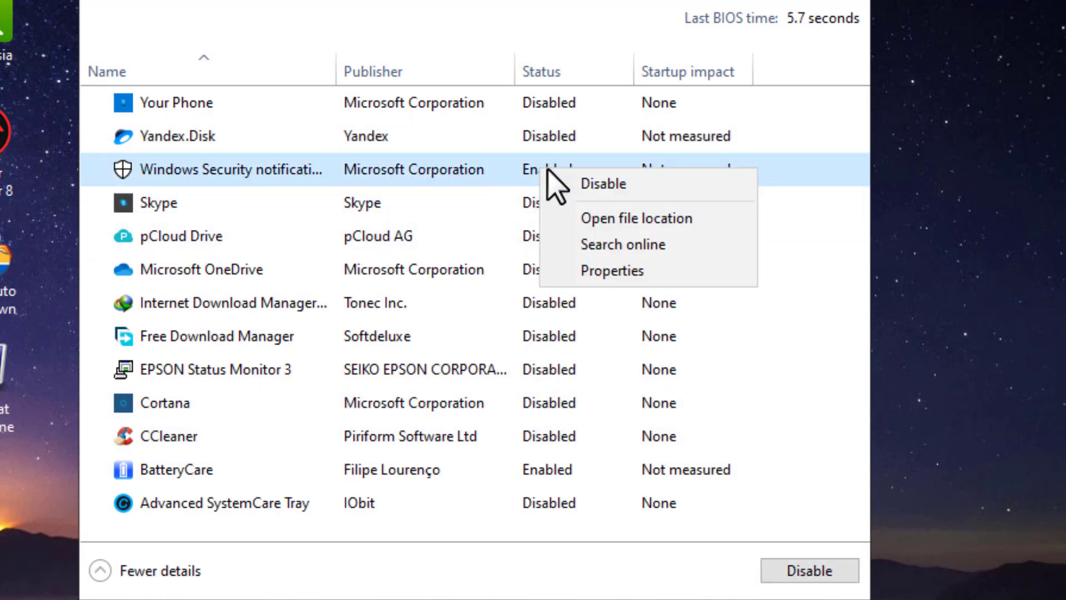
pyautogui.click(625, 185)
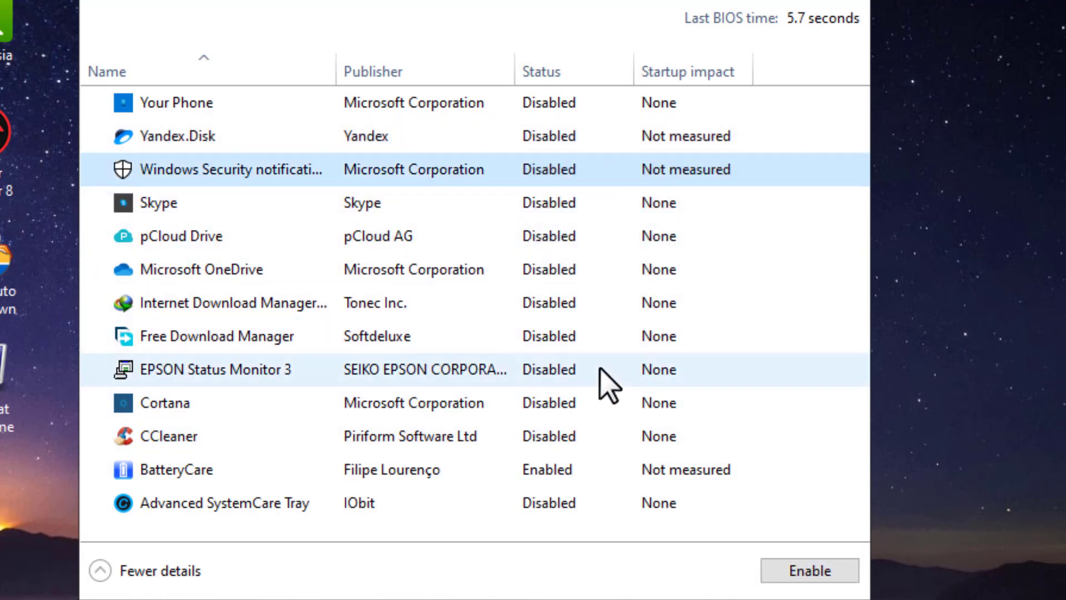
# Disable the BatteryCare startup item and close Task Manager.
pyautogui.click(556, 463)
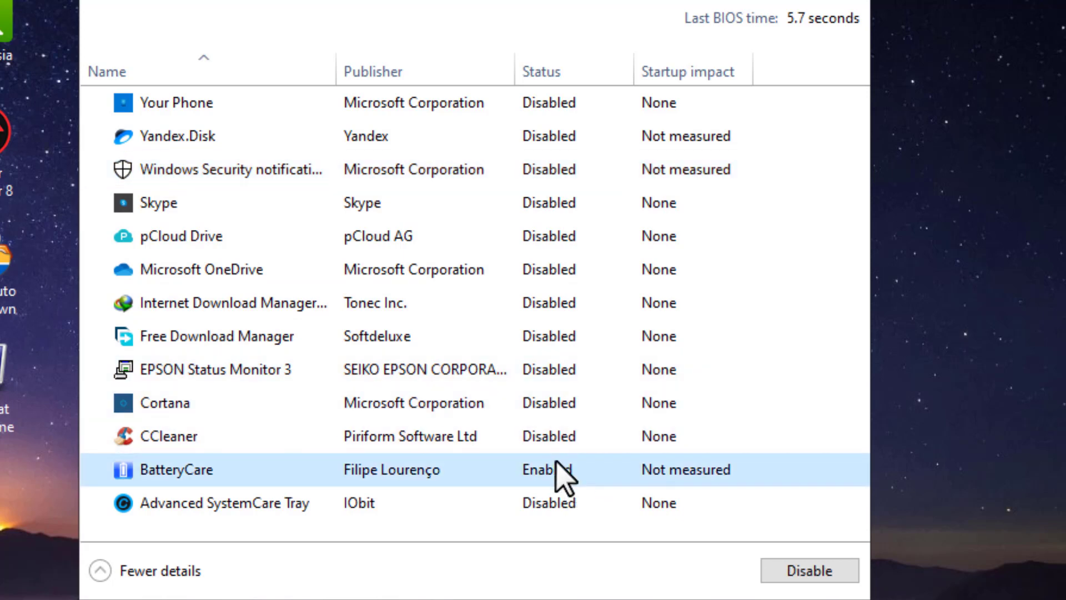
pyautogui.rightClick(556, 462)
pyautogui.click(622, 481)
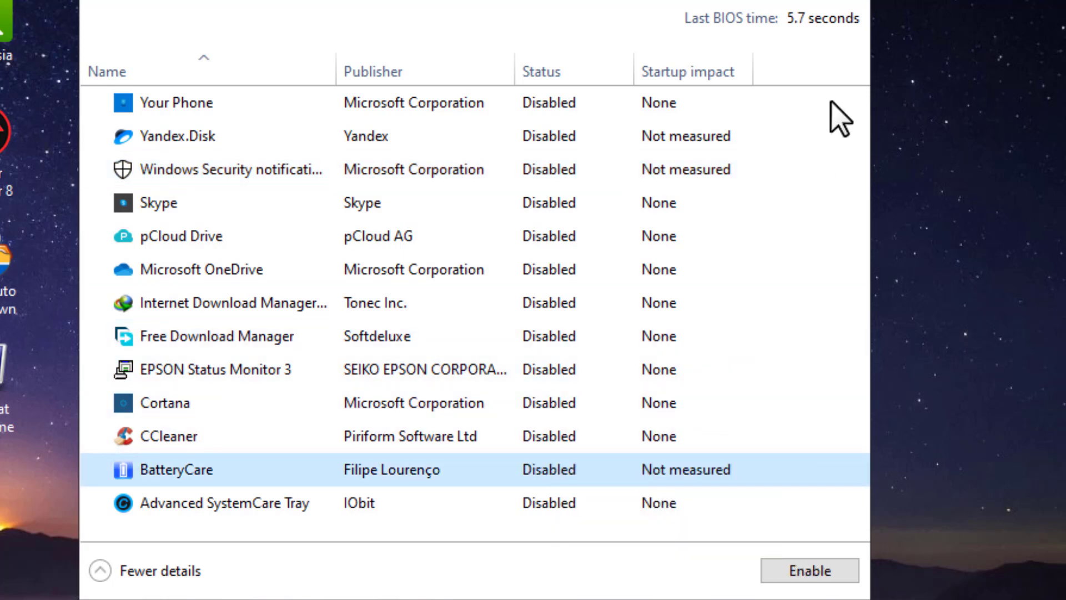
pyautogui.hotkey('alt', 'F4')
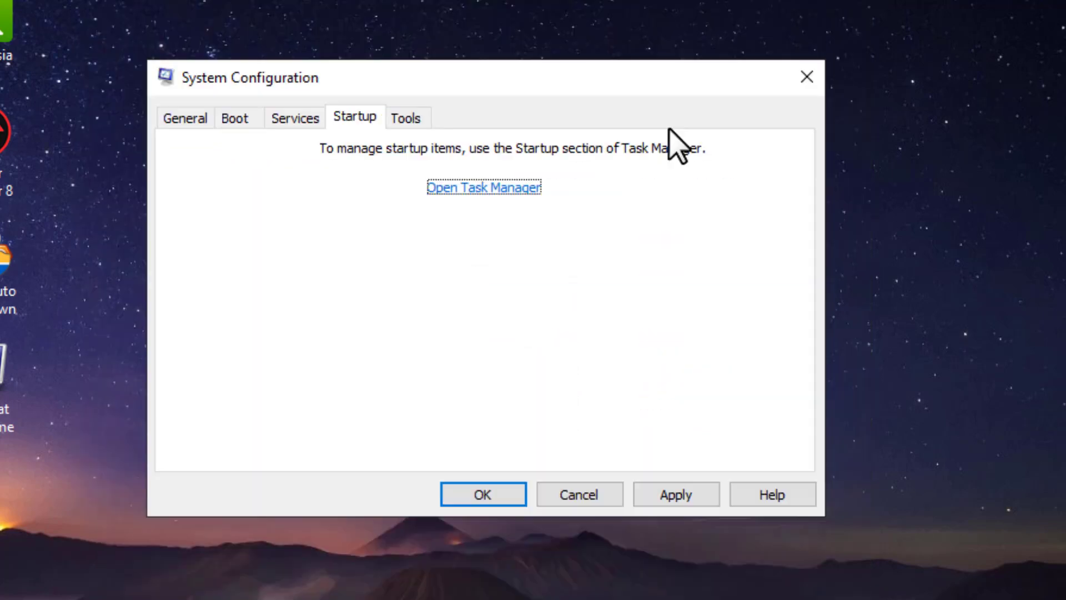
# Apply and accept the System Configuration changes, and dismiss the restart prompt without restarting the computer.
pyautogui.click(679, 493)
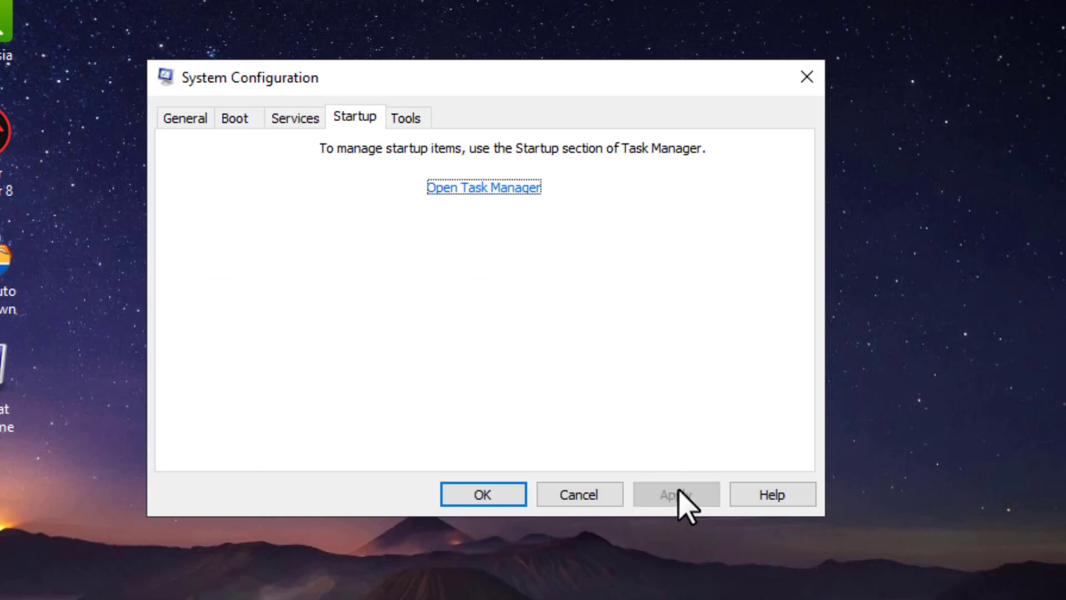
pyautogui.click(483, 494)
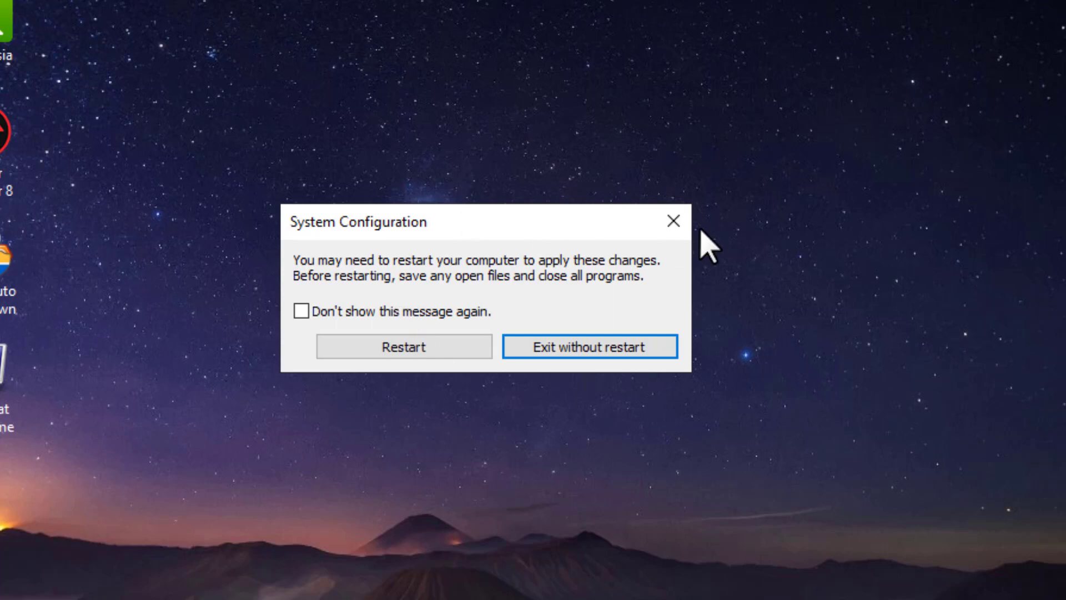
pyautogui.click(674, 221)
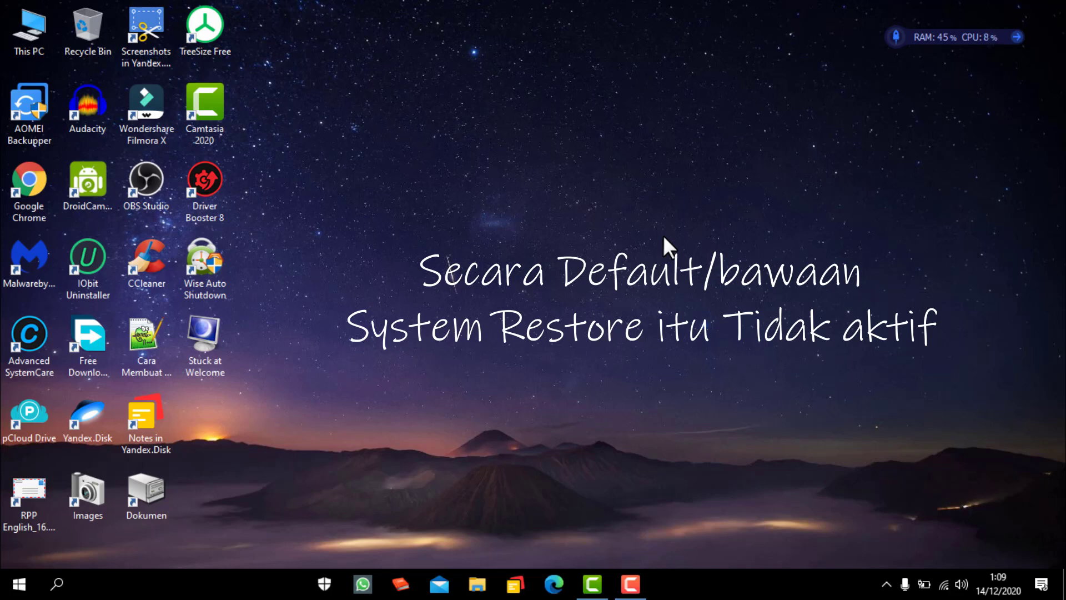
# Search Windows for "system res" and open the Create a restore point settings.
pyautogui.click(58, 584)
pyautogui.write('s')
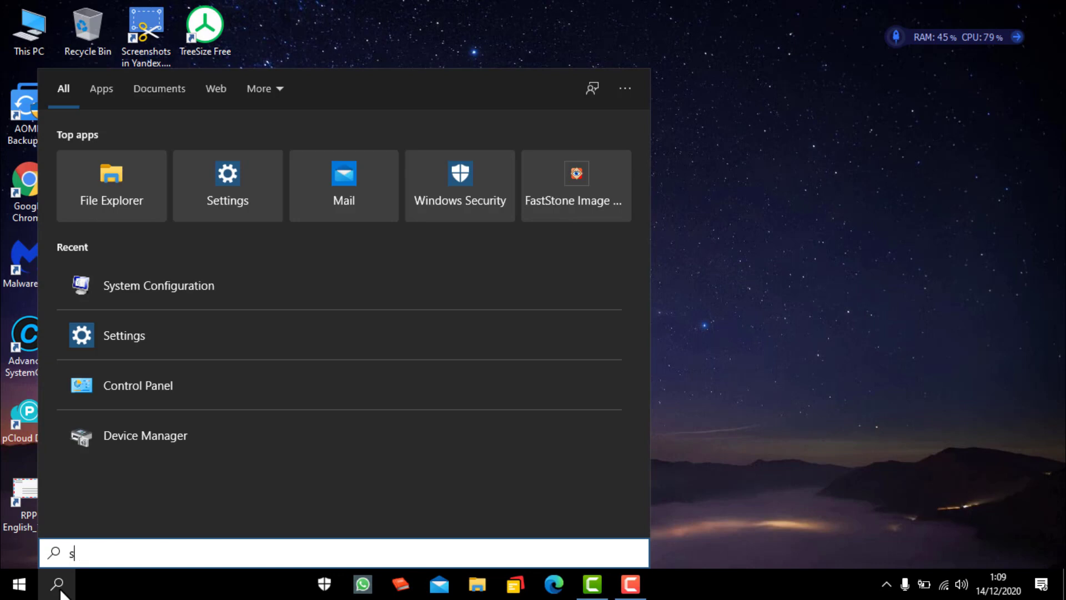
pyautogui.write('ystem')
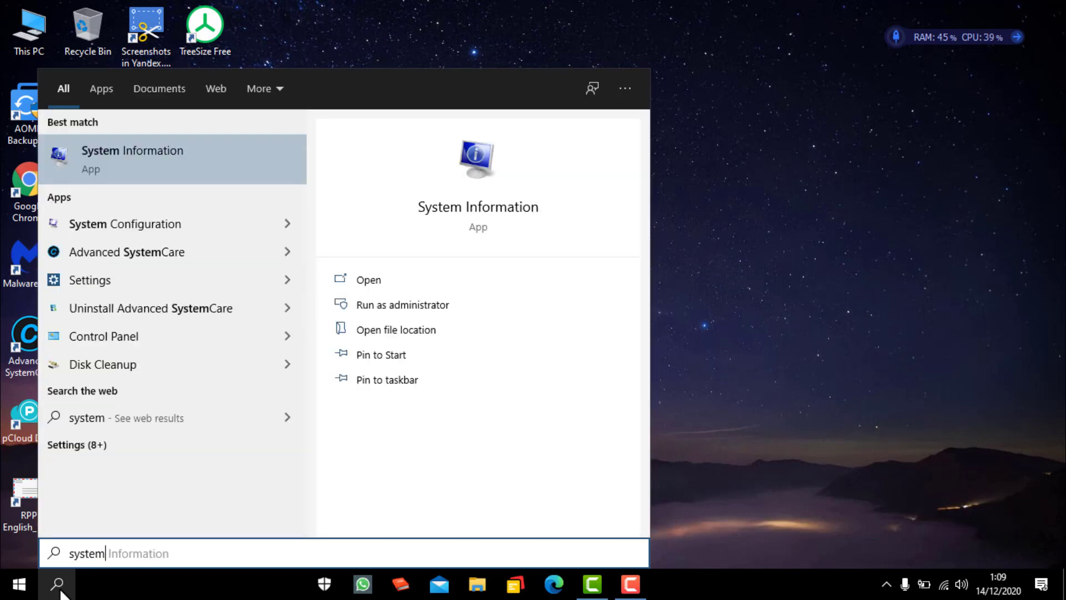
pyautogui.write(' res')
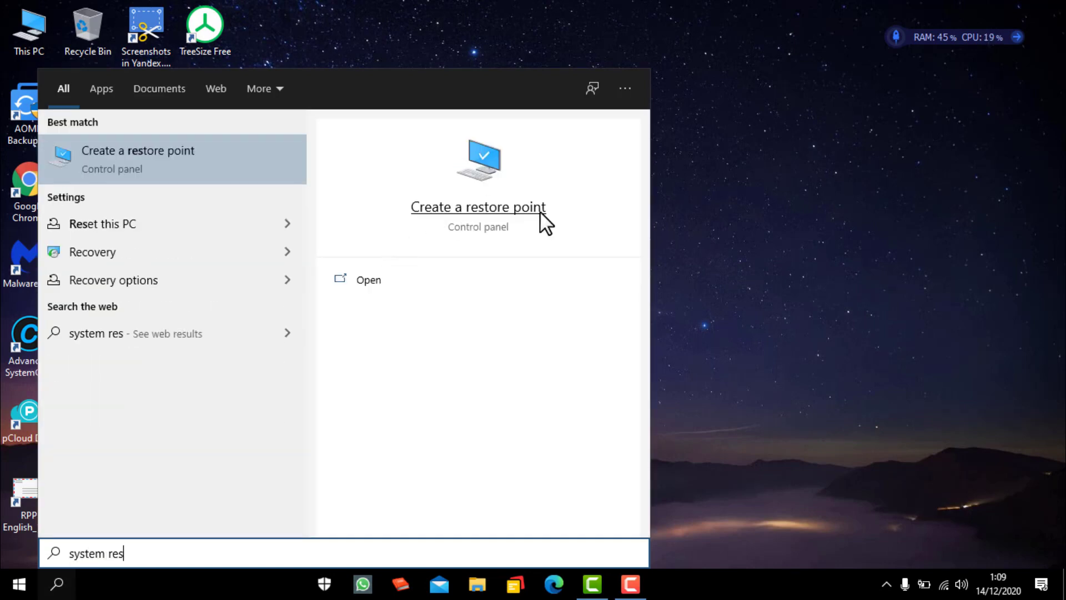
pyautogui.click(491, 205)
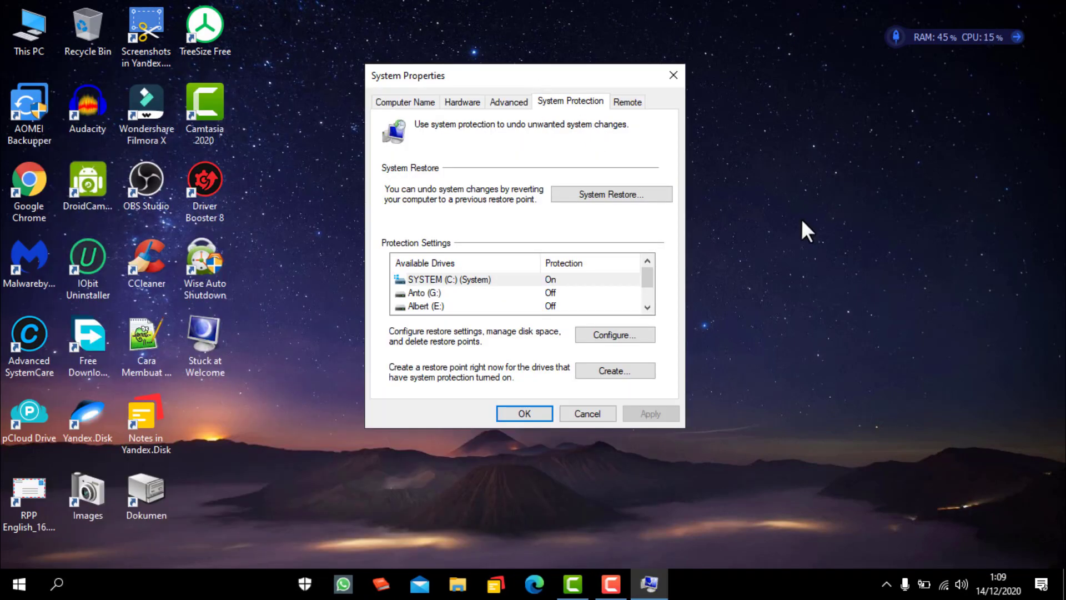
# Examine the available restore points in System Restore by choosing a different restore point, and exit without restoring or changing System Properties.
pyautogui.click(620, 193)
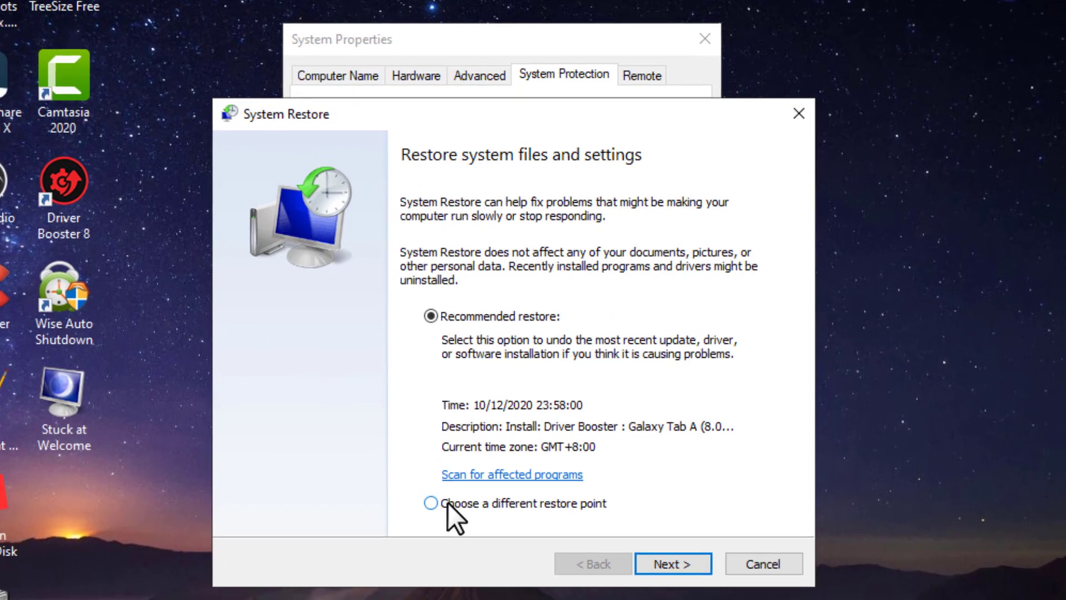
pyautogui.click(485, 414)
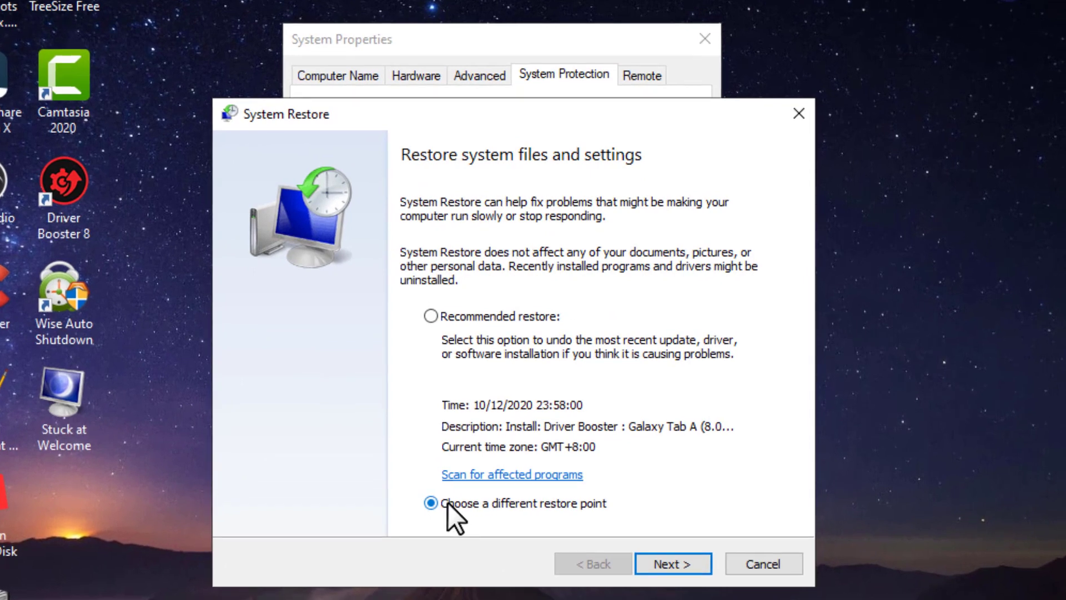
pyautogui.click(666, 562)
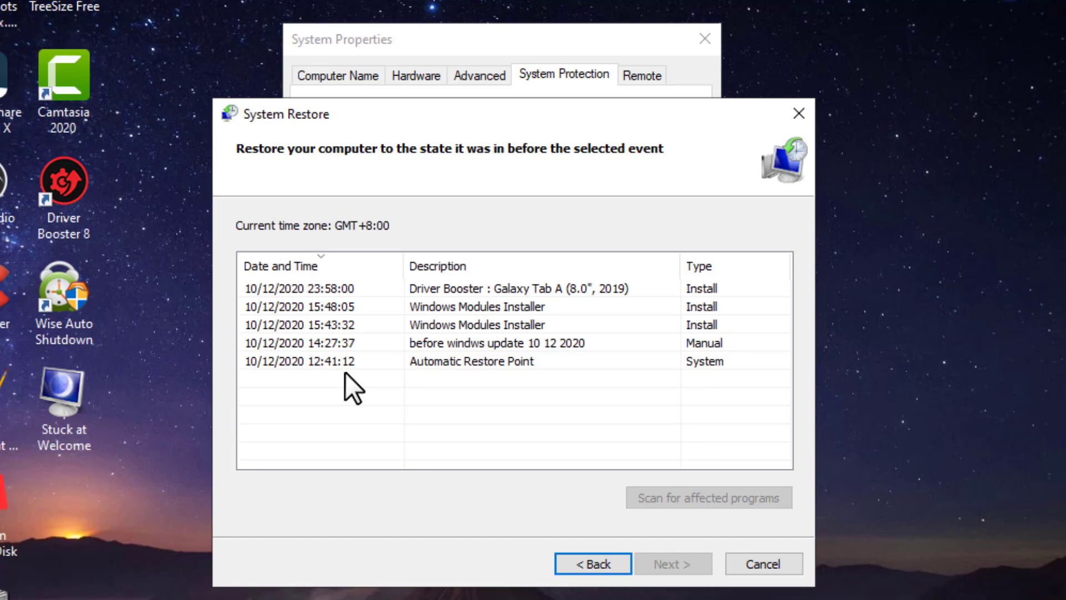
pyautogui.click(761, 565)
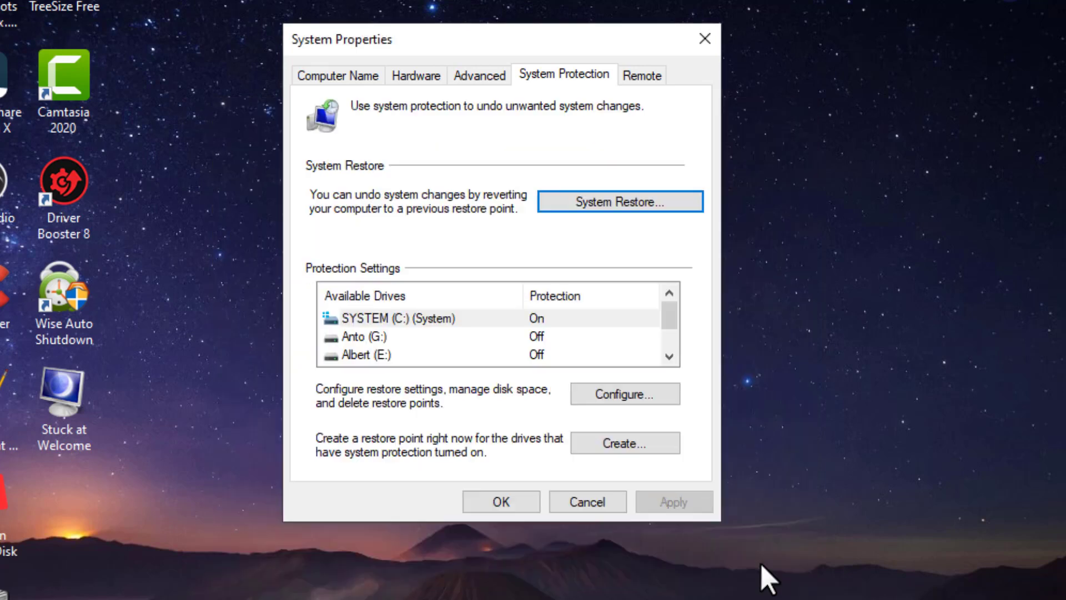
pyautogui.click(596, 501)
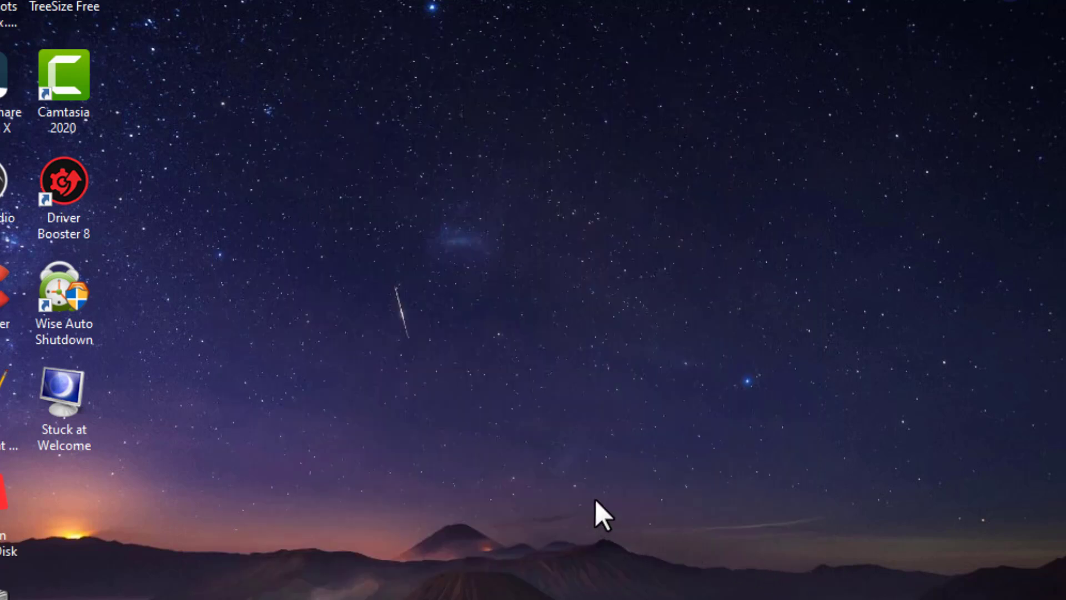